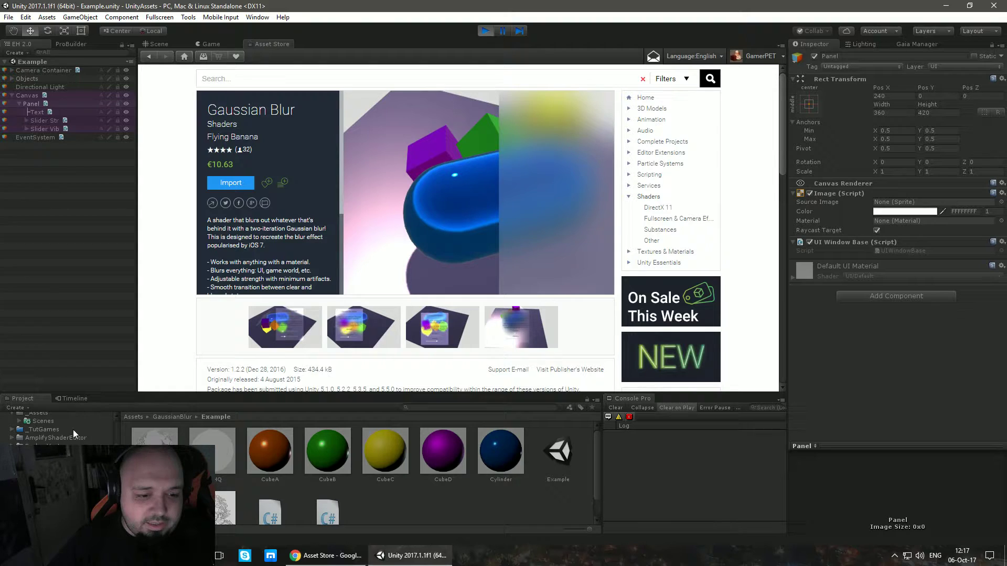
# - Return to the 3D scene and inspect the UIBlur and UIBlurHQ shader settings
pyautogui.click(178, 416)
pyautogui.click(157, 44)
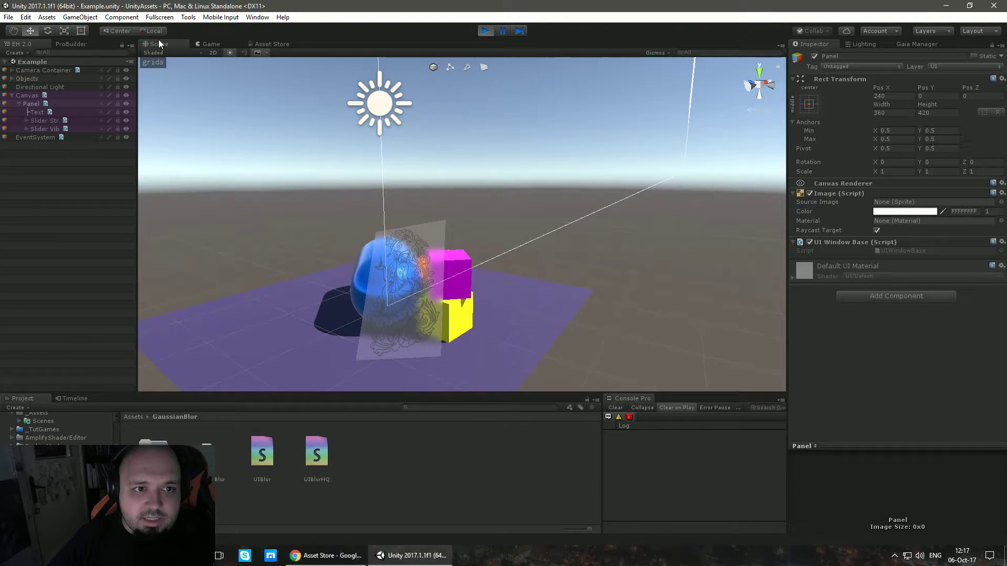
pyautogui.click(260, 456)
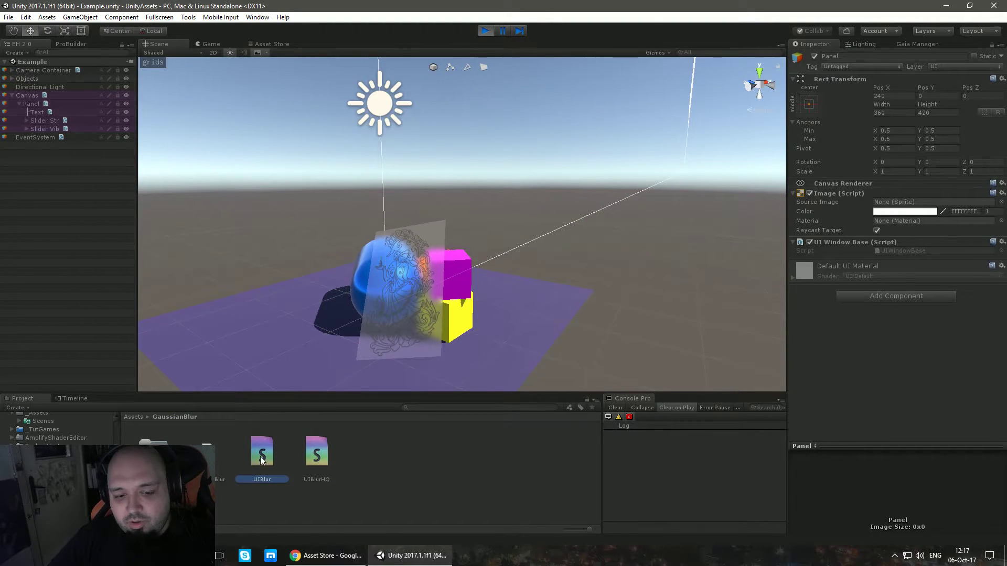
pyautogui.click(305, 454)
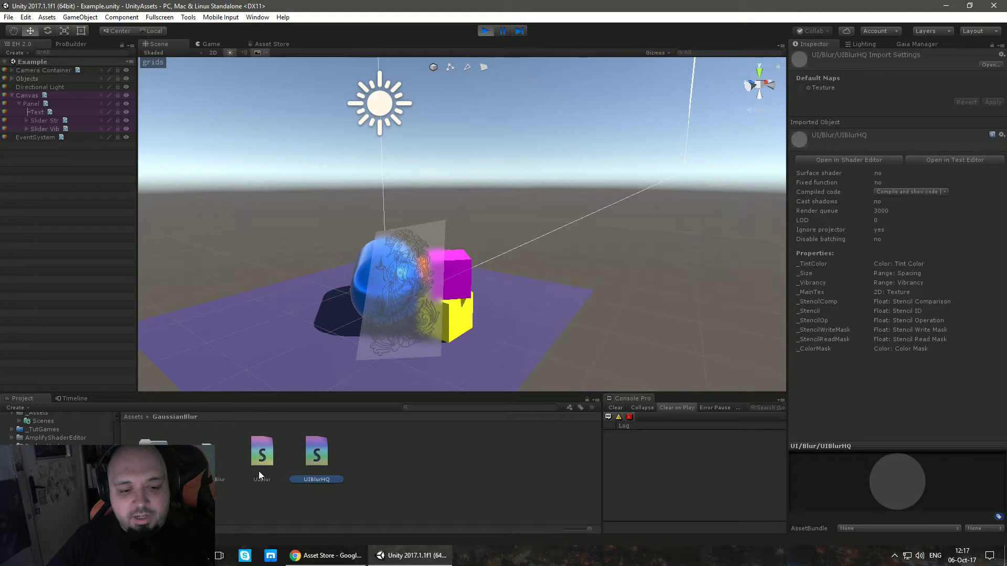
# - Open the Example folder to review the UIWindowBase script, then stop Play mode
pyautogui.click(216, 465)
pyautogui.doubleClick(153, 457)
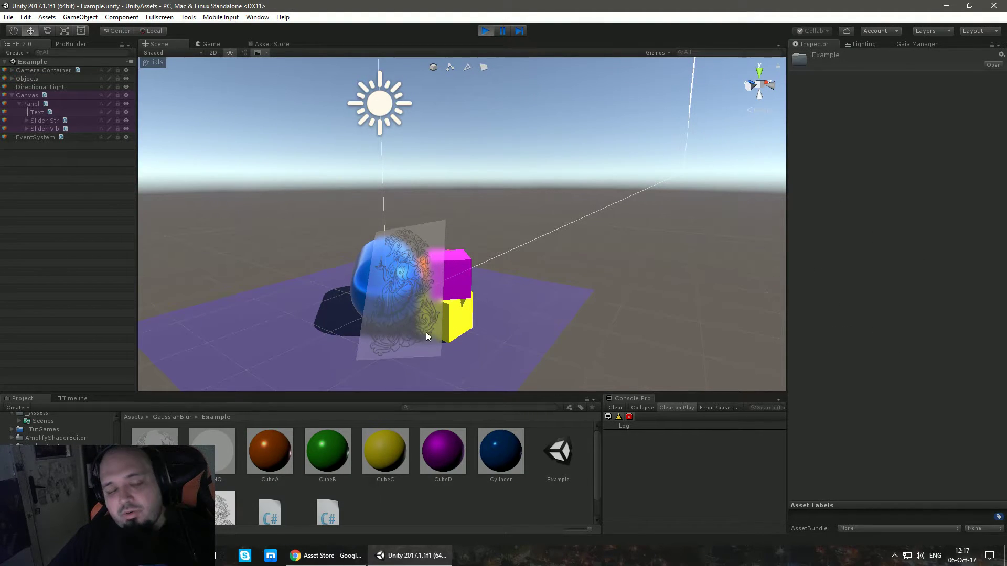
pyautogui.scroll(-1, 347, 499)
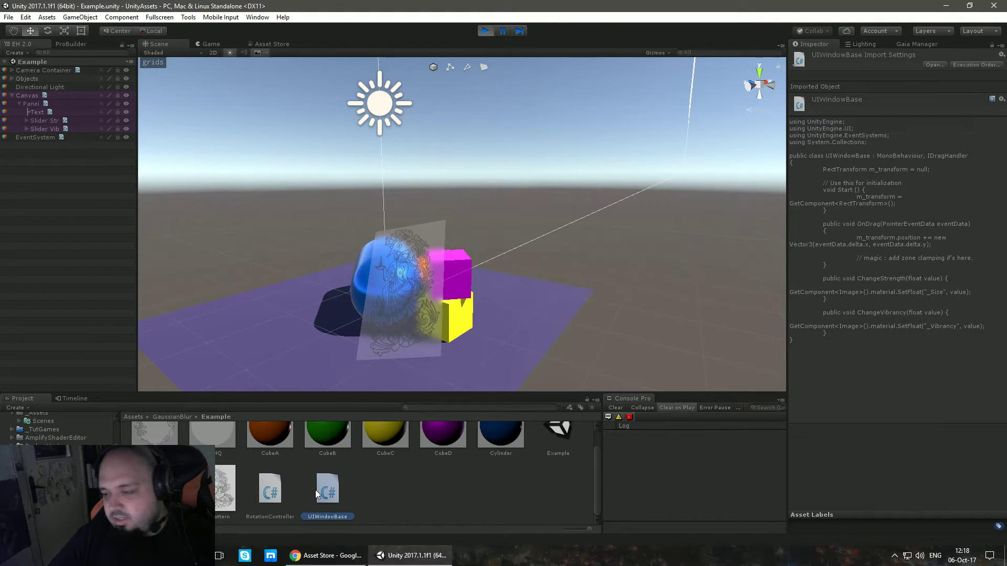
pyautogui.click(483, 29)
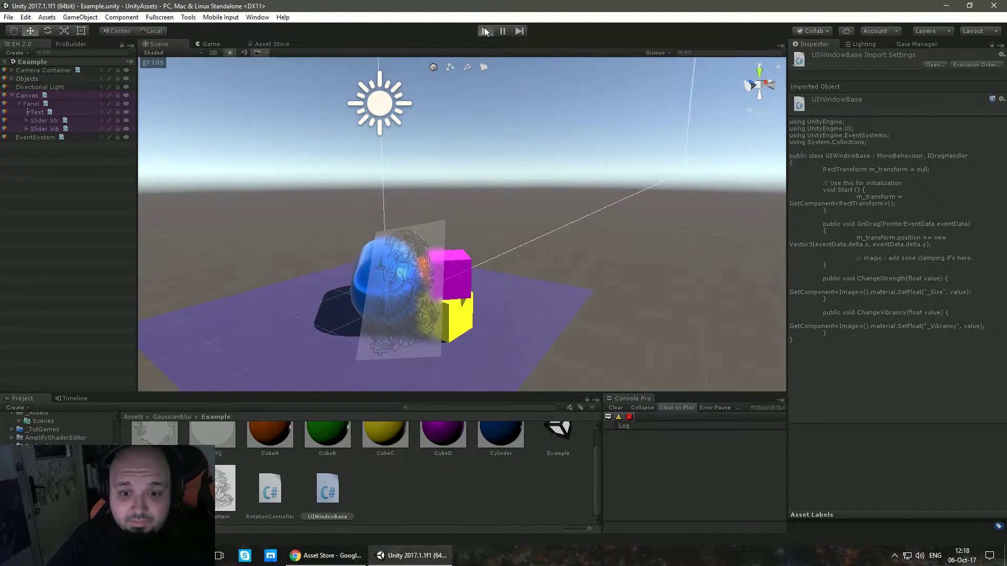
pyautogui.click(485, 32)
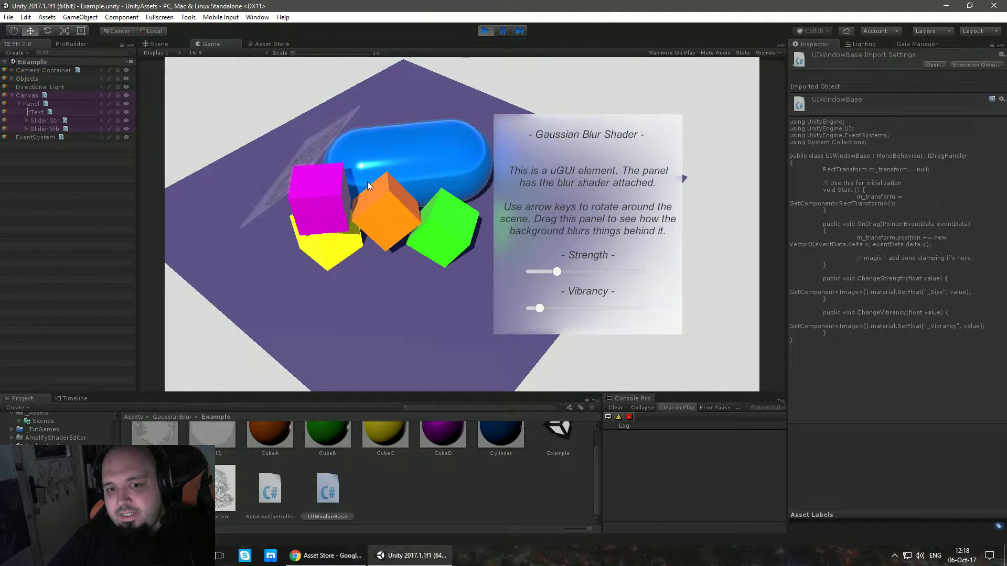
pyautogui.press('Left')
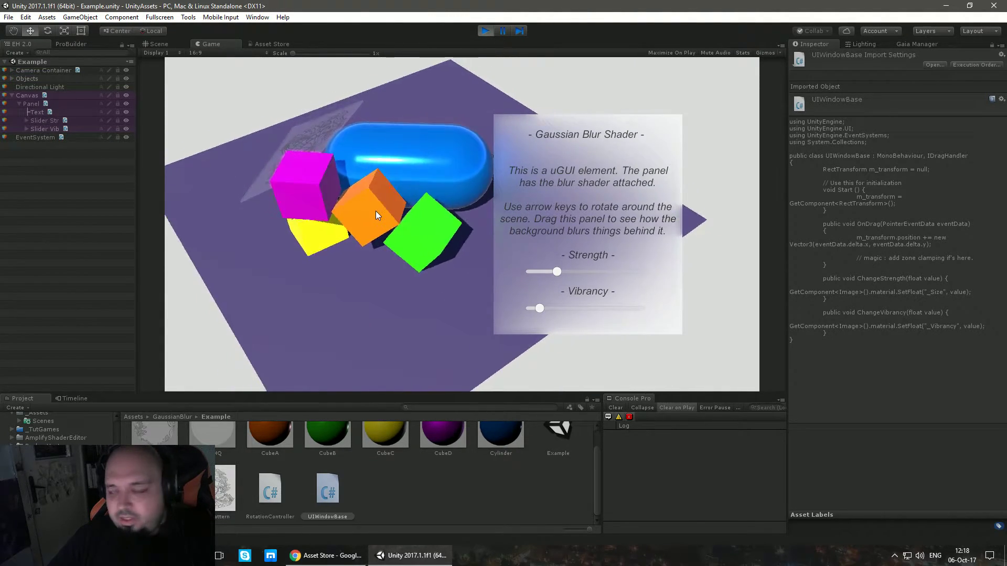
pyautogui.press('Left')
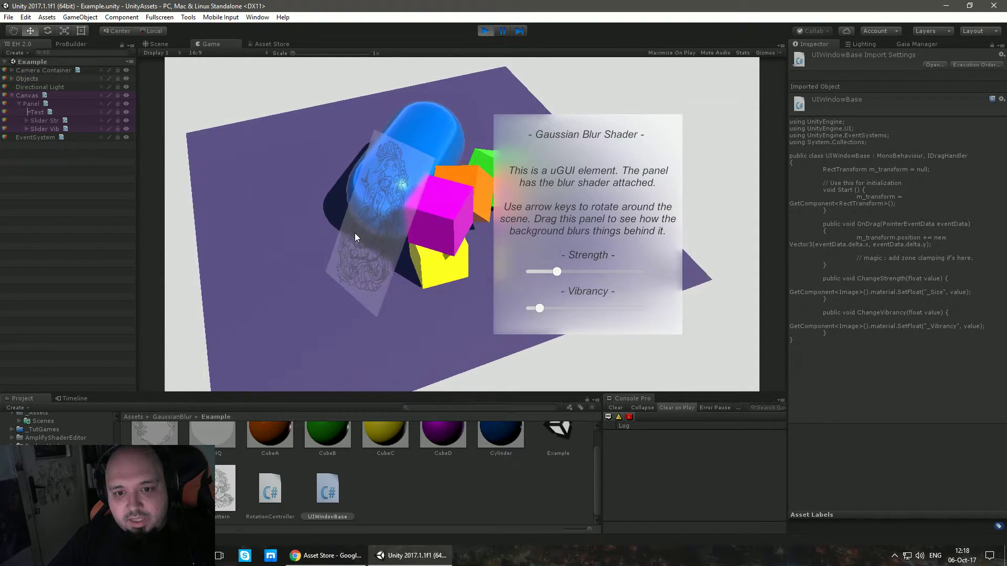
pyautogui.press('Left')
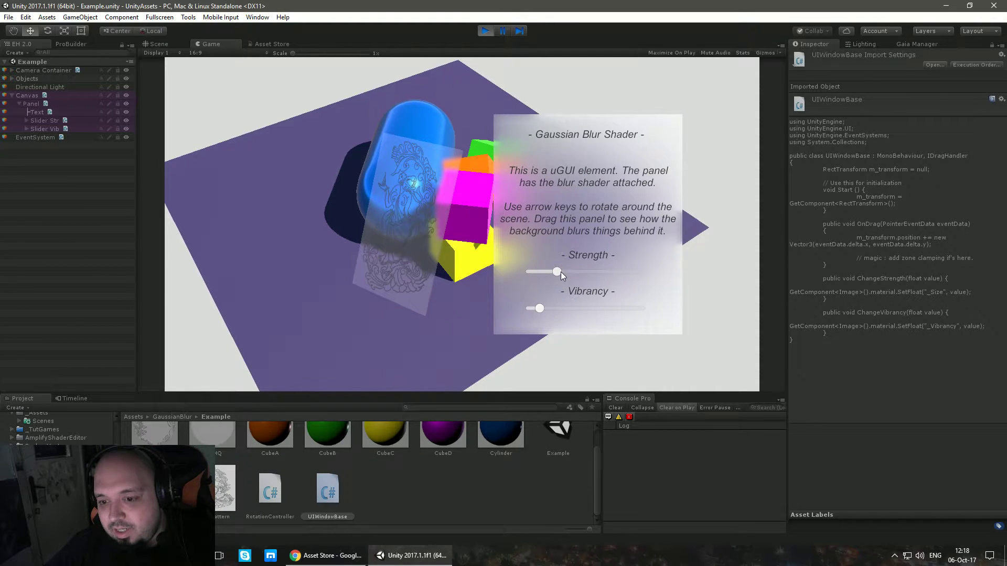
pyautogui.moveTo(558, 272); pyautogui.dragTo(580, 273)
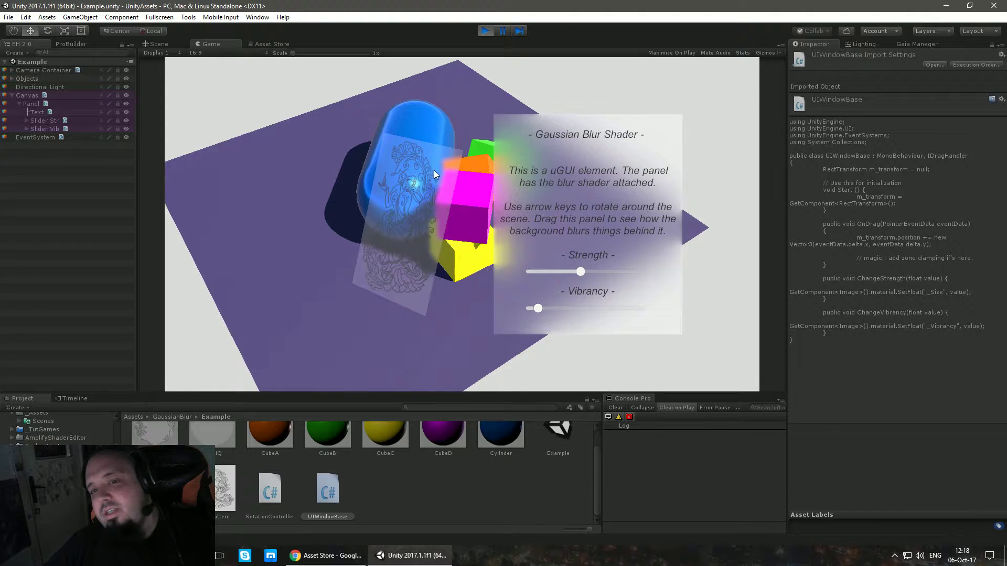
pyautogui.click(485, 30)
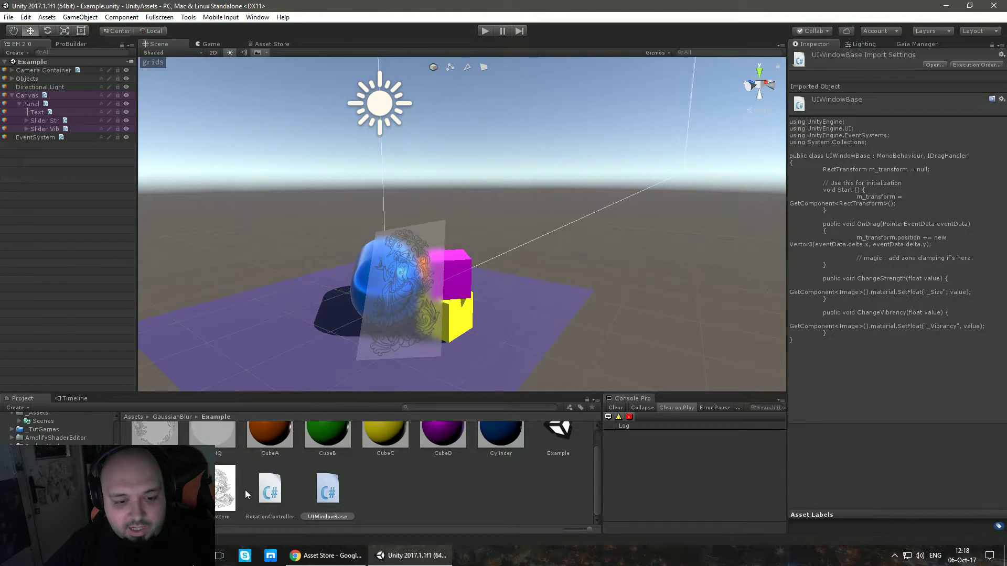
# - Zoom in on the Glass pane, select it, and expand its Blur material properties
pyautogui.click(161, 443)
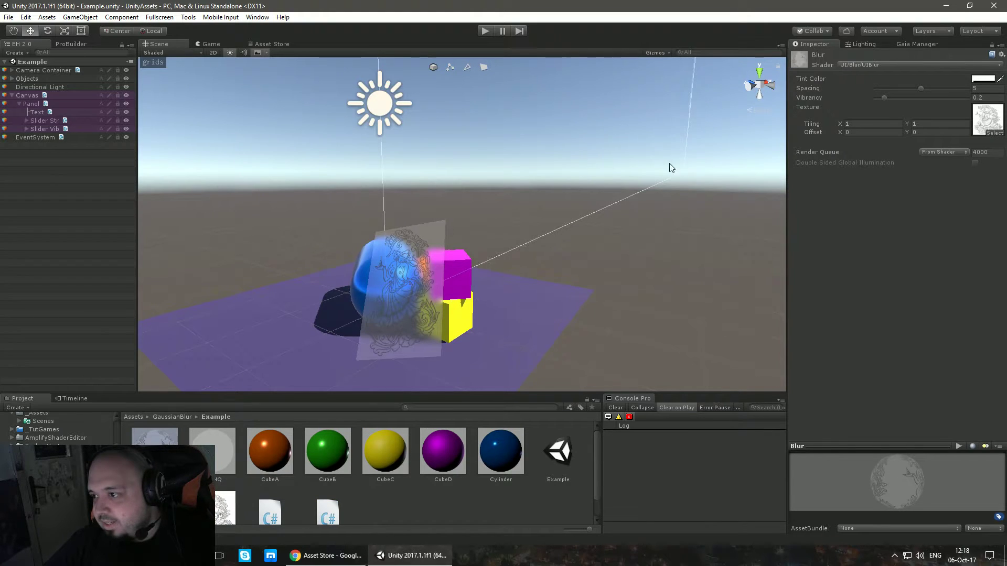
pyautogui.keyDown('alt'); pyautogui.moveTo(669, 168); pyautogui.dragTo(421, 253); pyautogui.keyUp('alt')
pyautogui.scroll(3, 460, 251)
pyautogui.scroll(2, 398, 295)
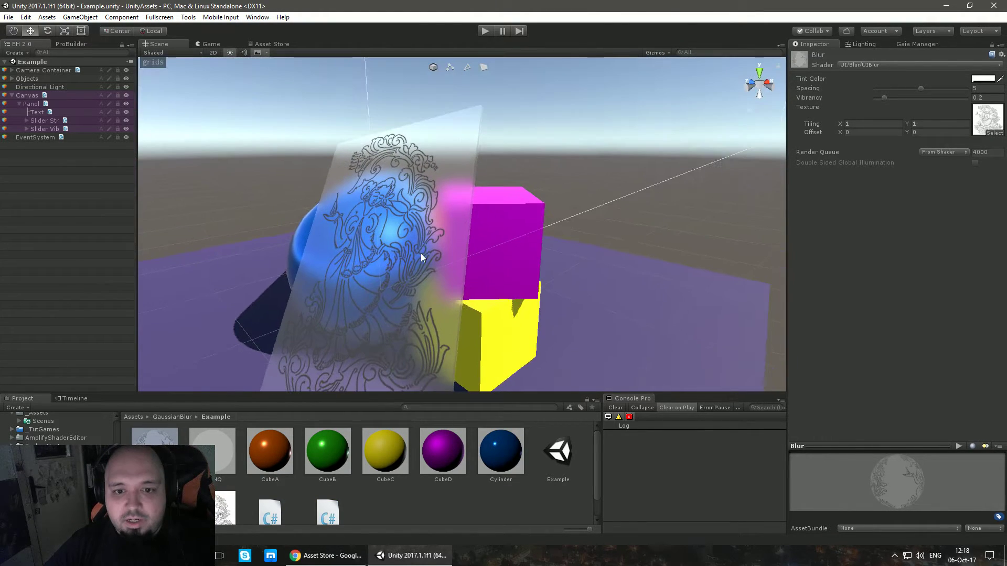
pyautogui.click(425, 167)
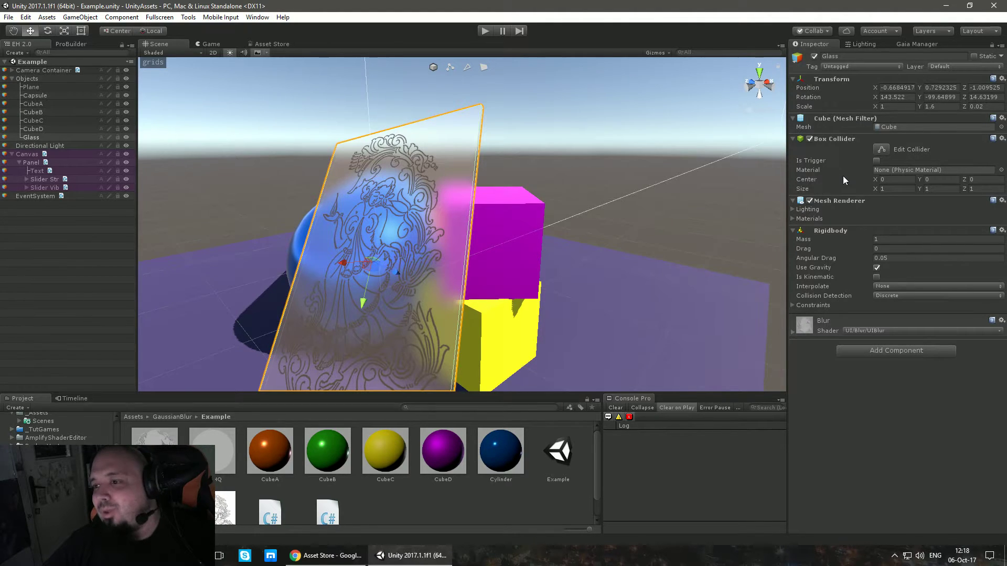
pyautogui.click(793, 332)
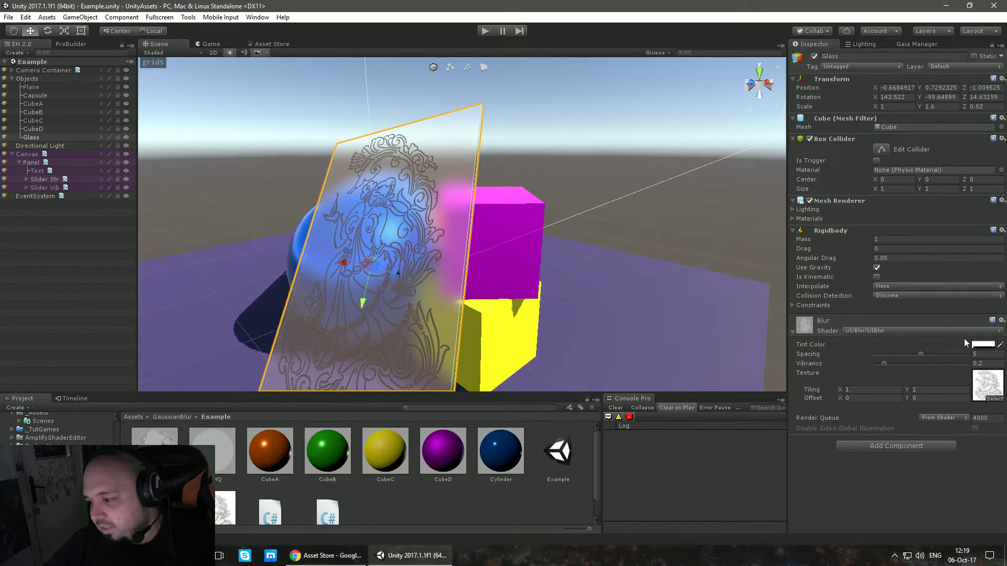
# - Set the glass material's tint colour to white with alpha 0
pyautogui.click(982, 344)
pyautogui.moveTo(52, 82); pyautogui.dragTo(3, 51)
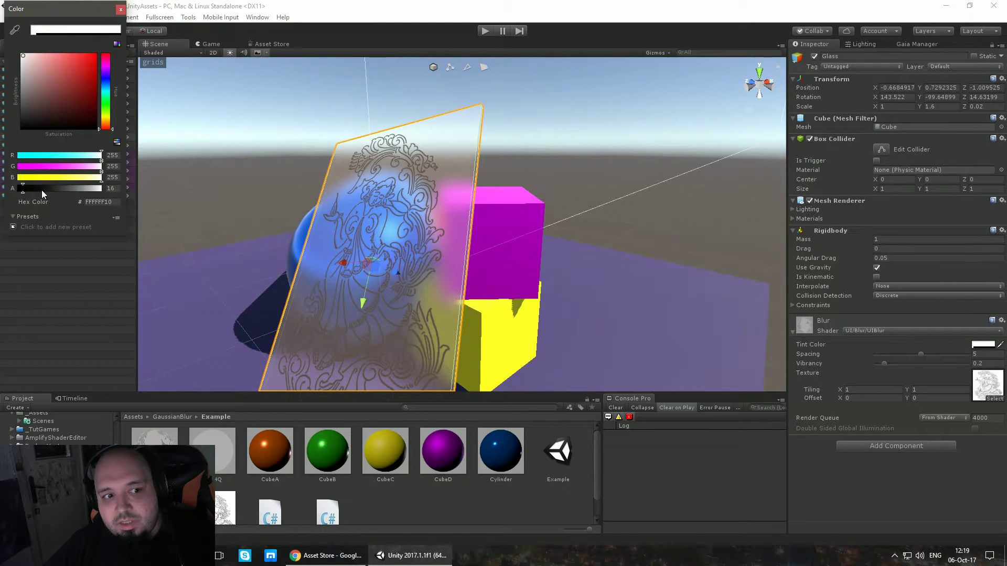
pyautogui.moveTo(42, 190); pyautogui.dragTo(2, 190)
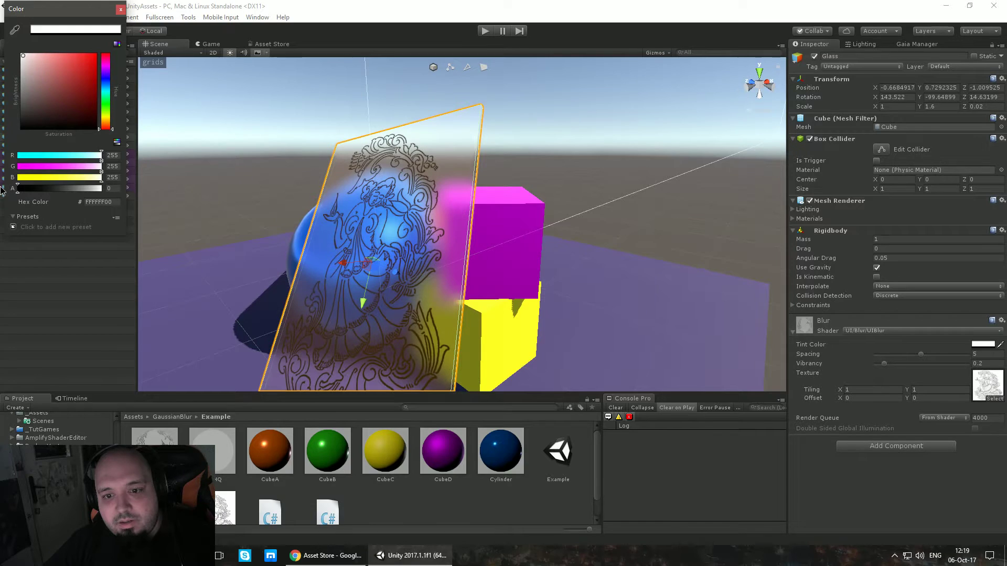
pyautogui.click(121, 10)
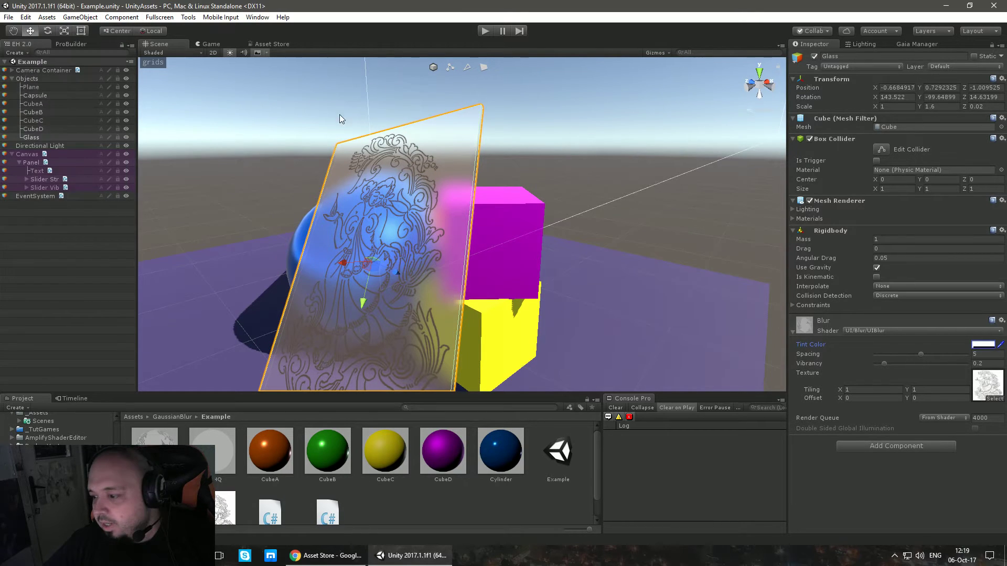
# - Adjust the glass blur Spacing slider up to 4.37
pyautogui.moveTo(917, 354)
pyautogui.mouseDown()
pyautogui.moveTo(865, 355)
pyautogui.moveTo(909, 354)
pyautogui.mouseUp()
pyautogui.keyDown('alt'); pyautogui.moveTo(556, 273); pyautogui.dragTo(655, 278); pyautogui.keyUp('alt')
pyautogui.moveTo(910, 358); pyautogui.dragTo(905, 384)
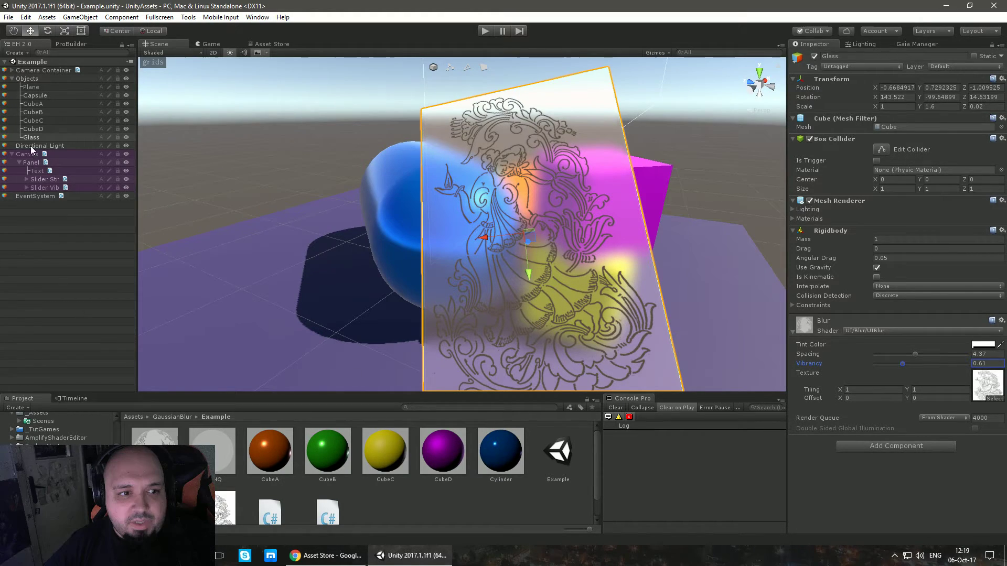
# - Frame the uGUI Panel in the scene view and toggle its Image off and on
pyautogui.click(32, 163)
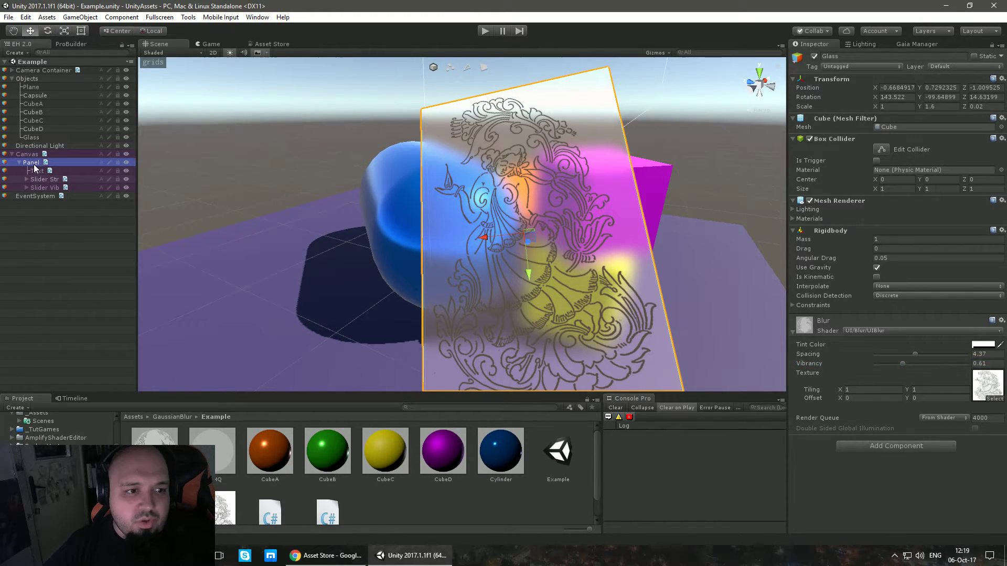
pyautogui.click(24, 152)
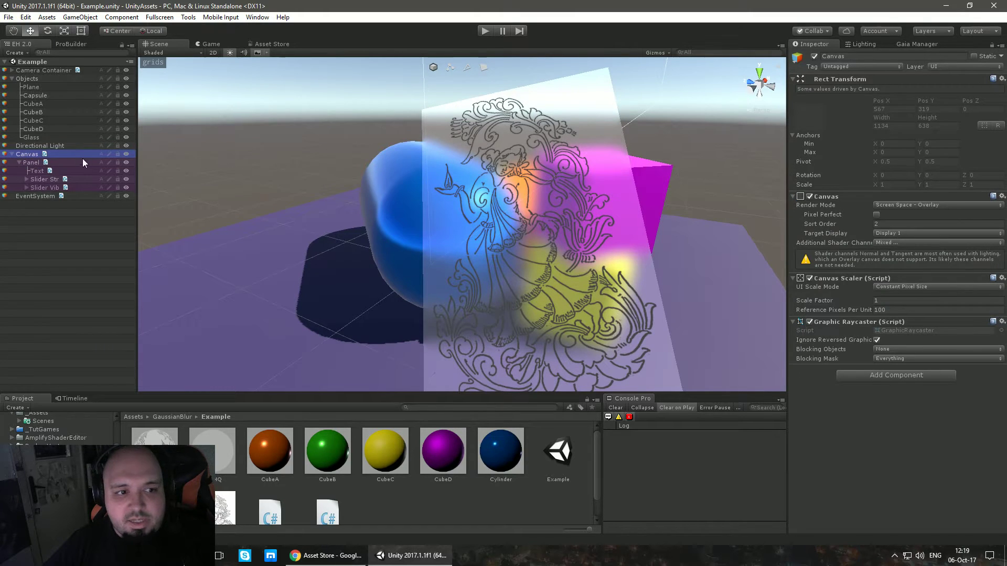
pyautogui.doubleClick(30, 163)
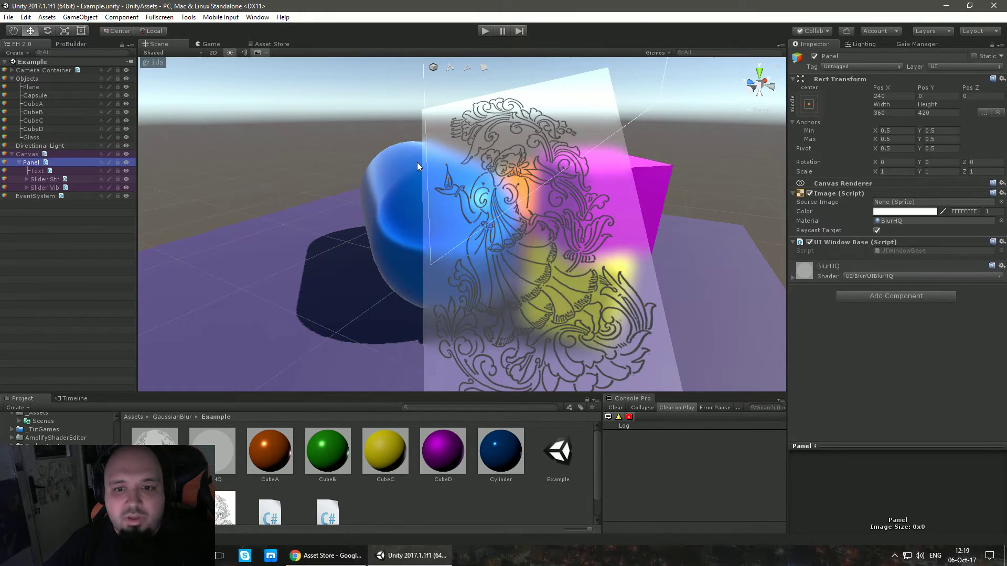
pyautogui.keyDown('alt'); pyautogui.moveTo(566, 229); pyautogui.dragTo(368, 235); pyautogui.keyUp('alt')
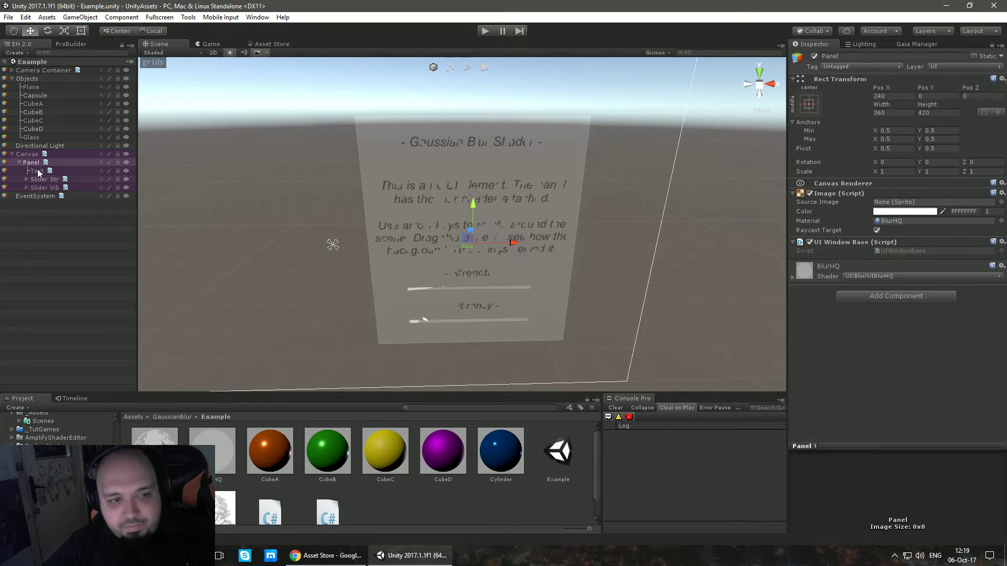
pyautogui.click(809, 194)
pyautogui.click(809, 193)
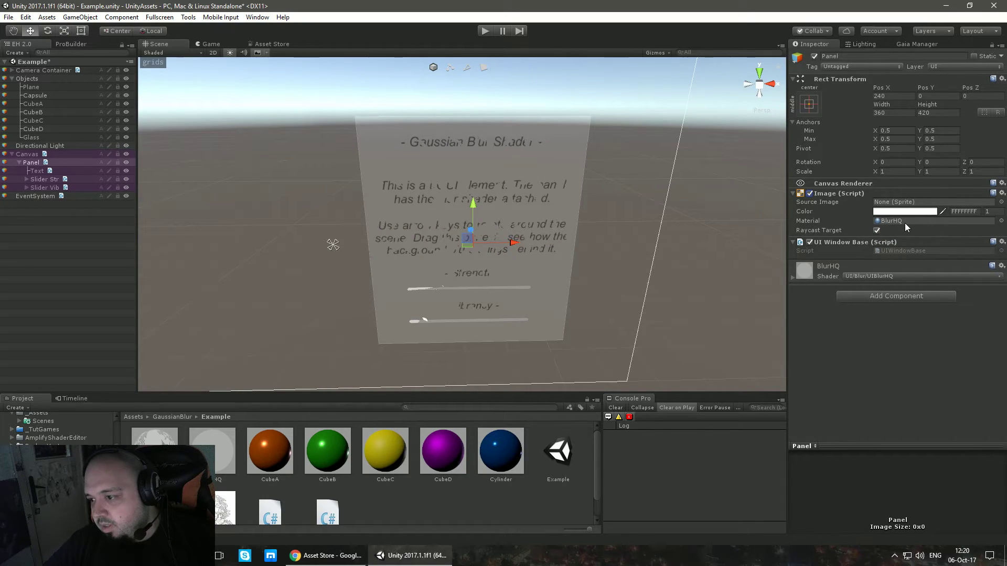
# - Clear the Panel Image's material to None to see the unblurred panel
pyautogui.click(1000, 221)
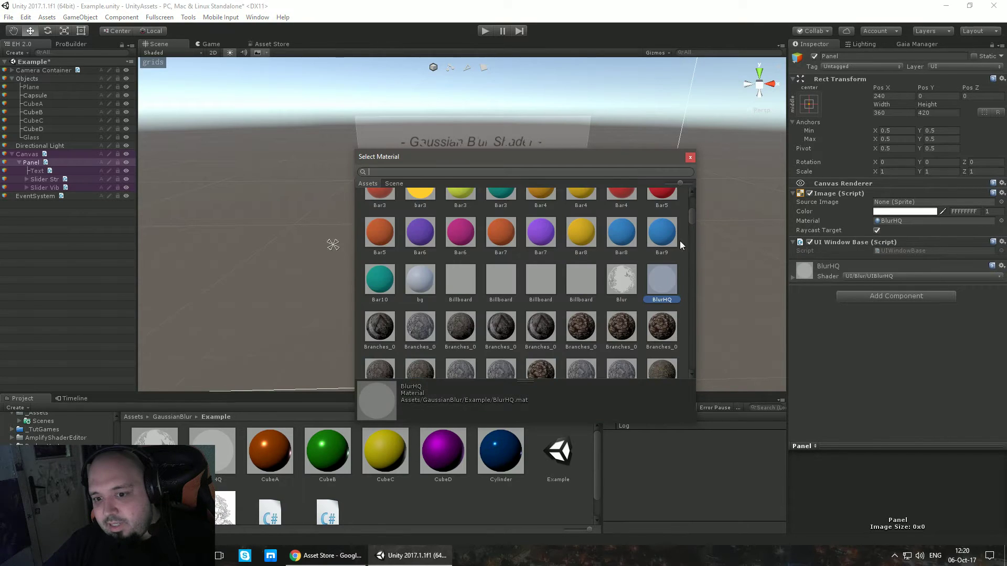
pyautogui.scroll(10, 687, 225)
pyautogui.click(372, 209)
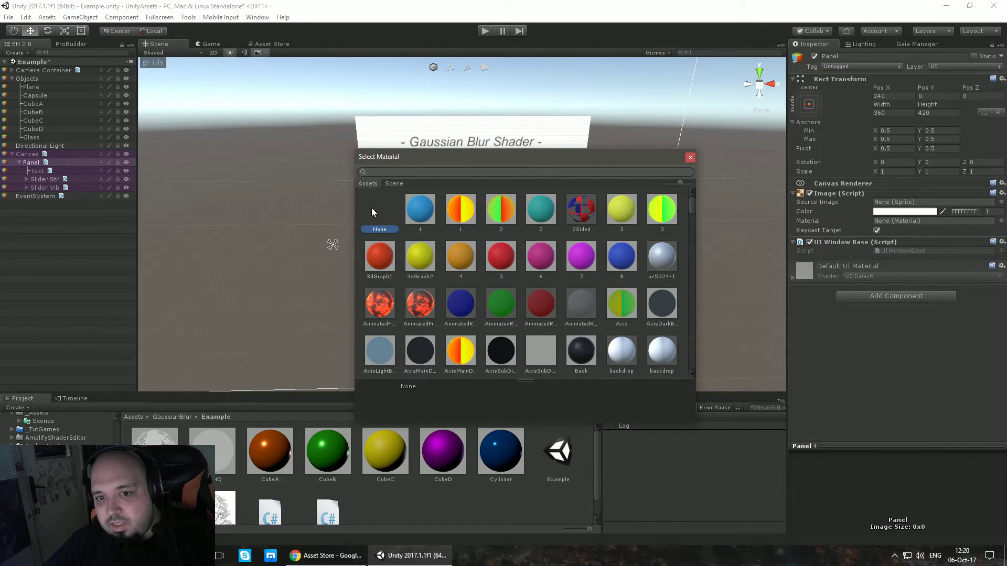
pyautogui.click(690, 157)
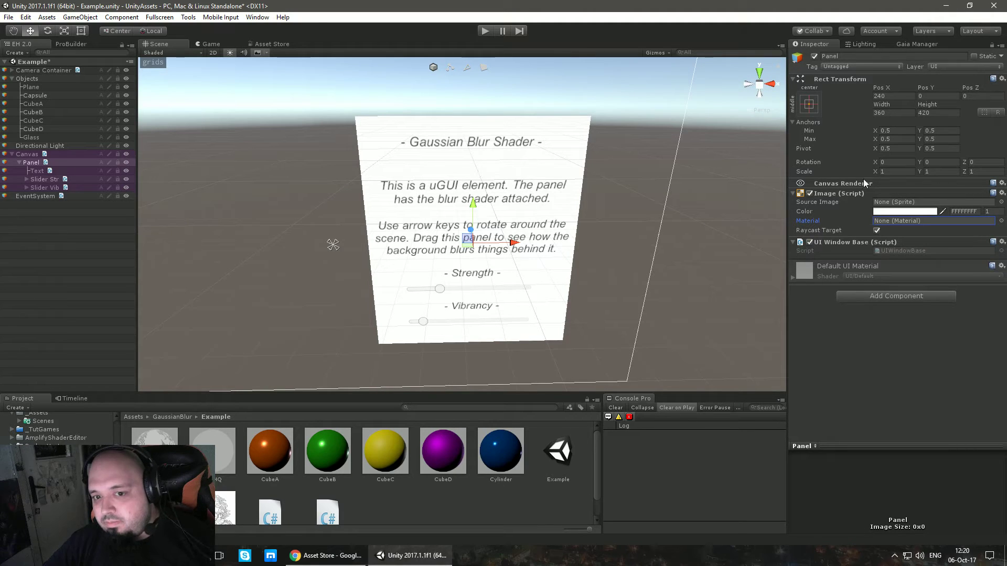
# - Search 'blur' in the material picker and assign BlurHQ to the Panel
pyautogui.click(1001, 221)
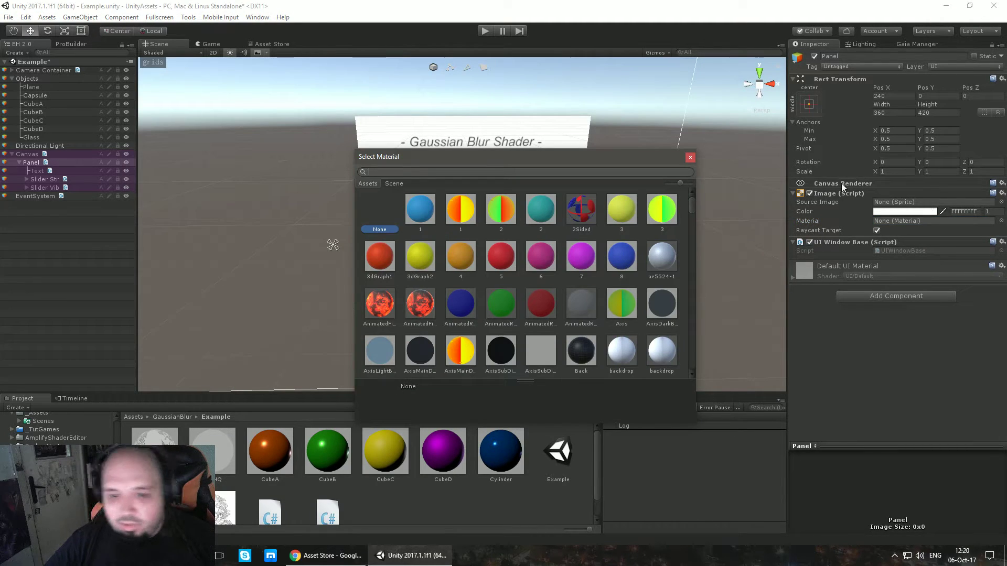
pyautogui.write('blur')
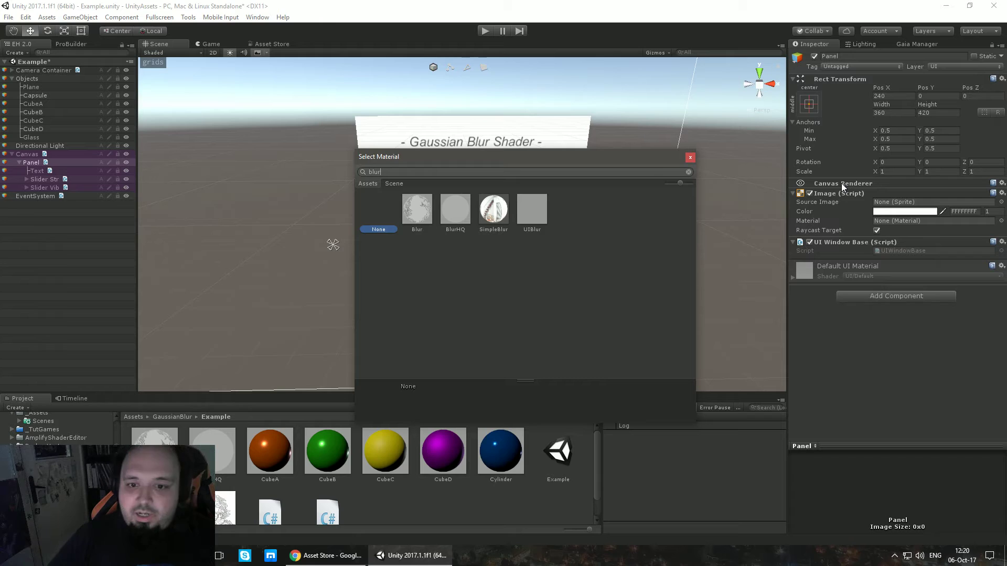
pyautogui.press('Right')
pyautogui.press('Right')
pyautogui.press('Return')
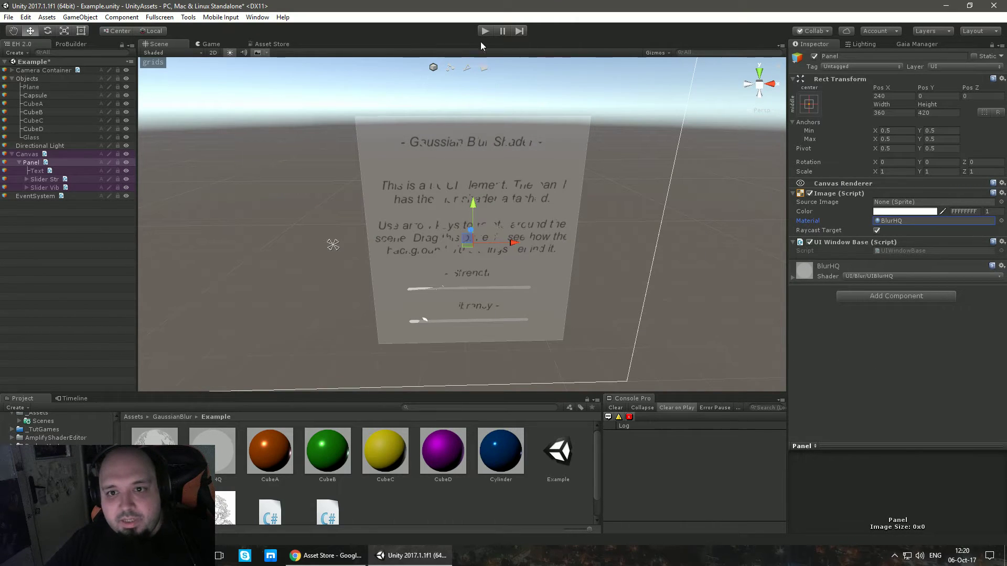
# - Run the demo in Play mode and change the Canvas Sort Order from 2 to 1
pyautogui.click(486, 31)
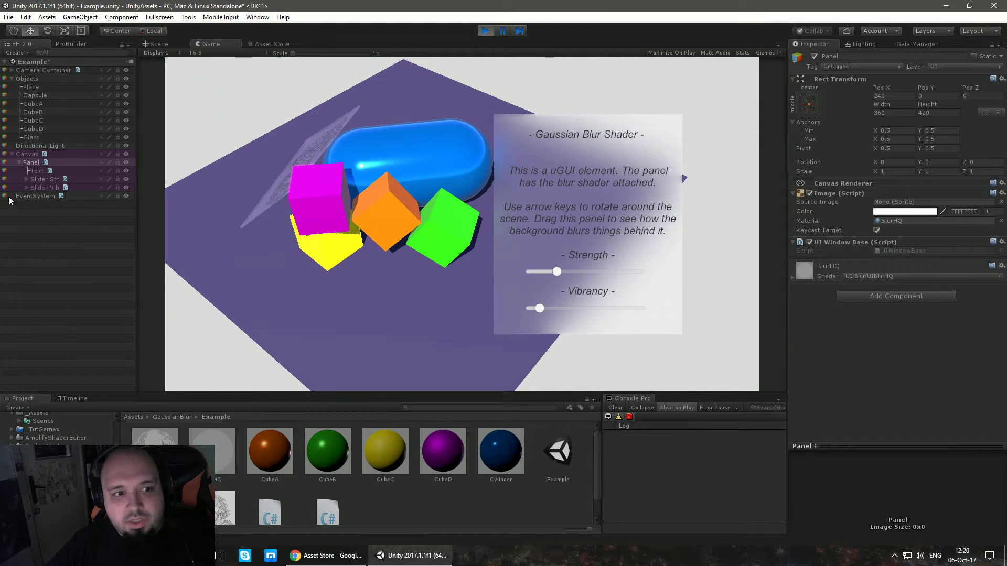
pyautogui.click(19, 155)
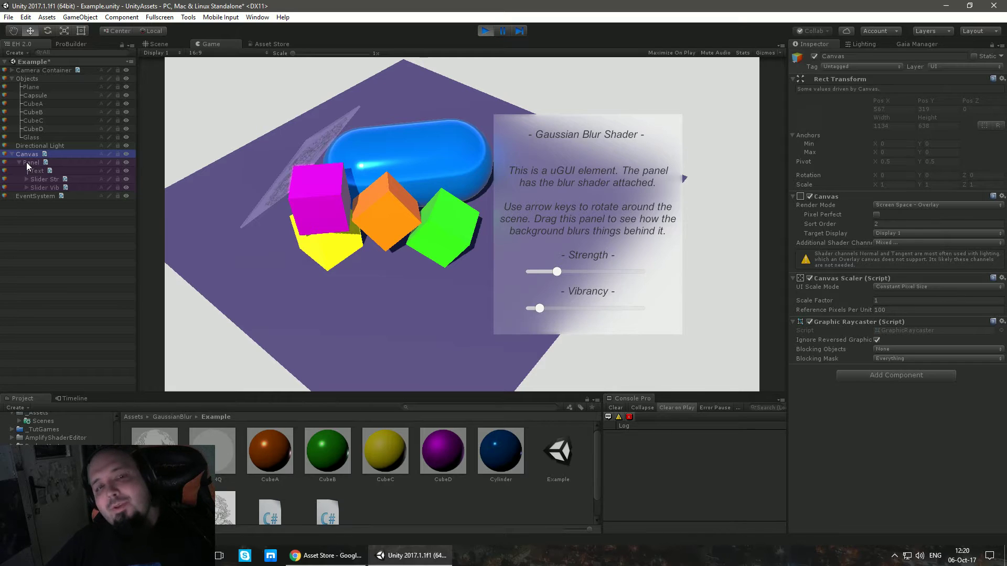
pyautogui.click(886, 223)
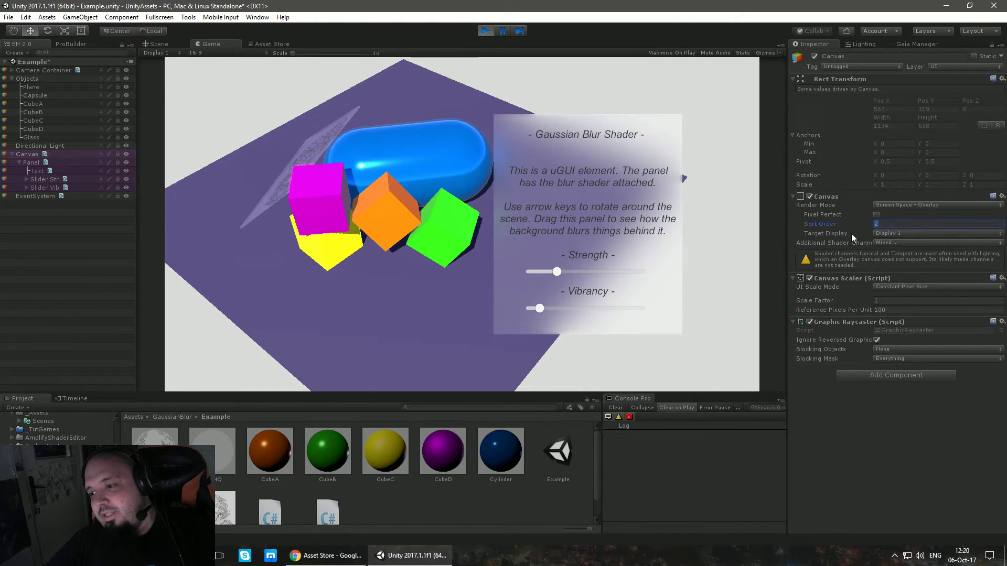
pyautogui.write('1')
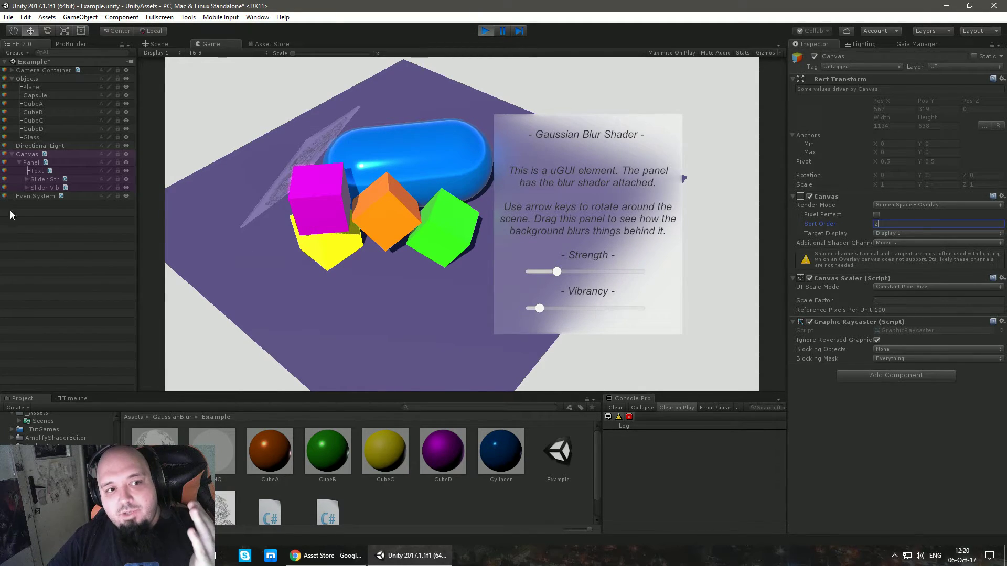
pyautogui.click(54, 158)
pyautogui.click(64, 163)
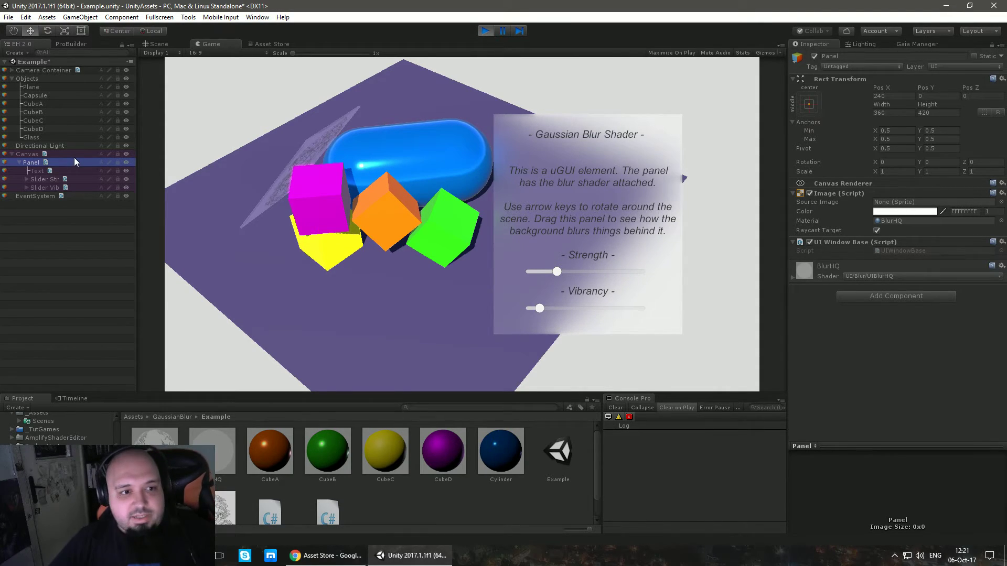
pyautogui.click(51, 153)
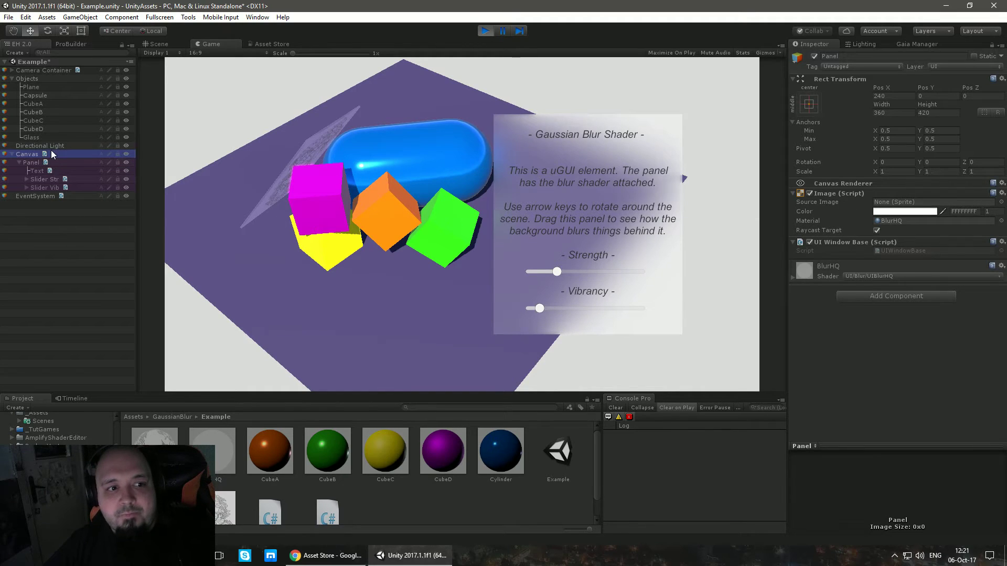